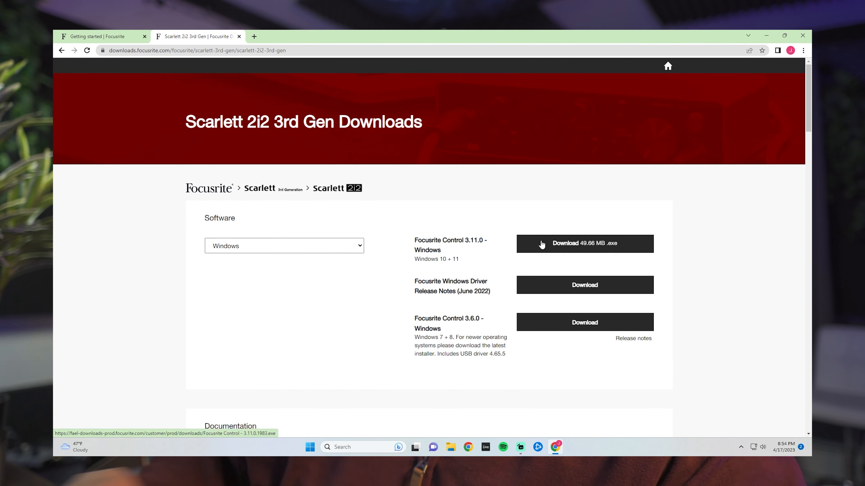
Download the Focusrite Control 3.11.0 installer for Windows
click(542, 244)
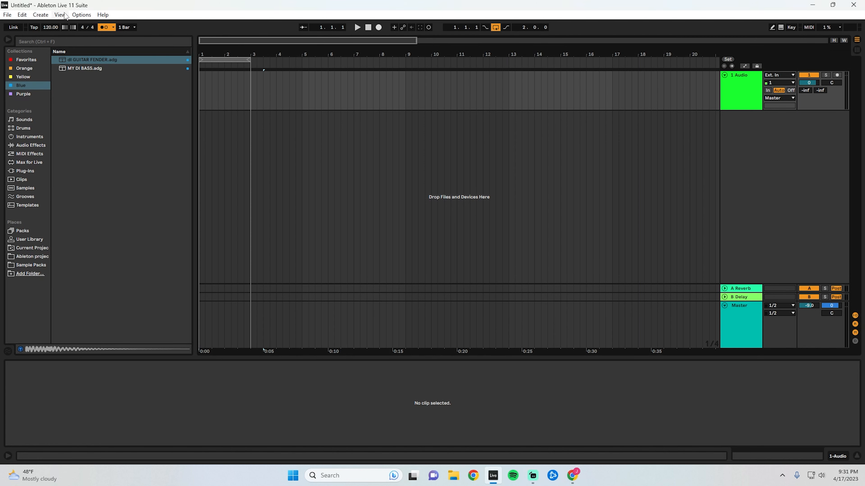
Switch to Ableton Live, open the audio preferences and review the audio devices, keeping Focusrite USB ASIO selected
click(81, 15)
click(101, 300)
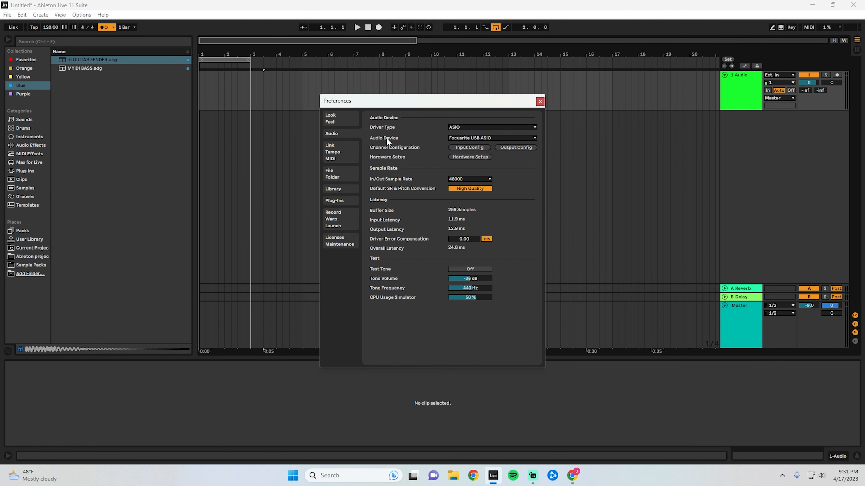
click(455, 138)
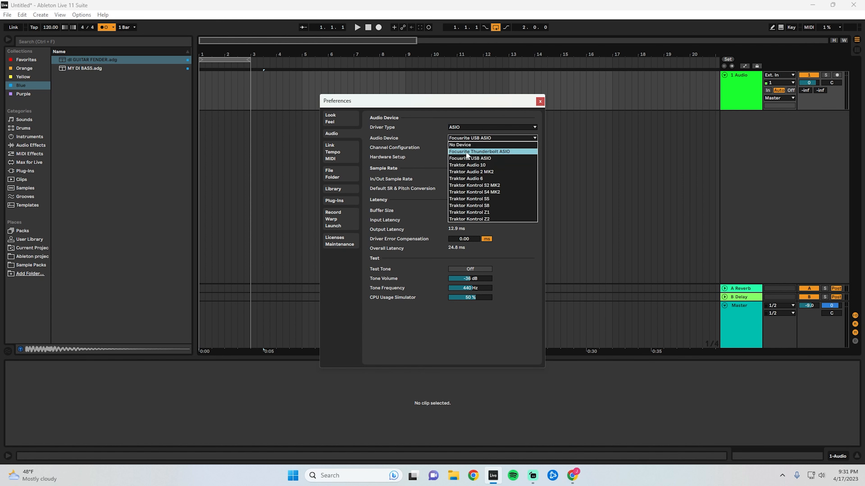
click(401, 151)
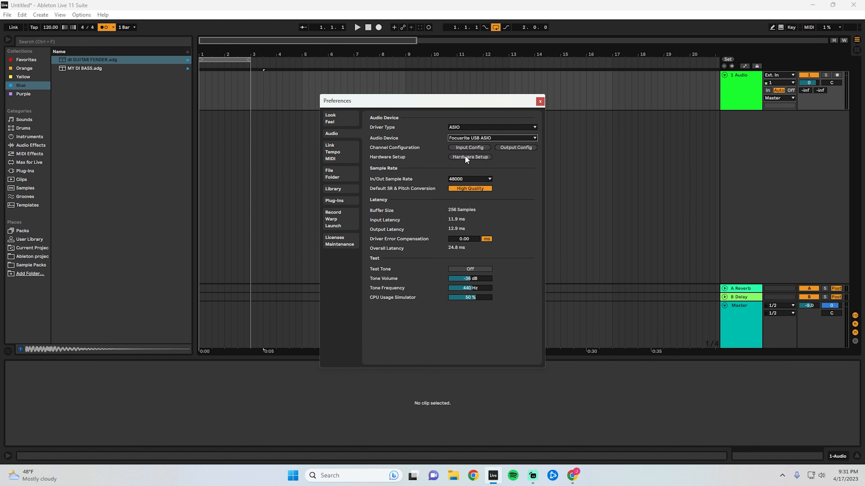
Review and accept the audio input configuration, and examine the buffer size options in the interface's hardware setup
click(458, 147)
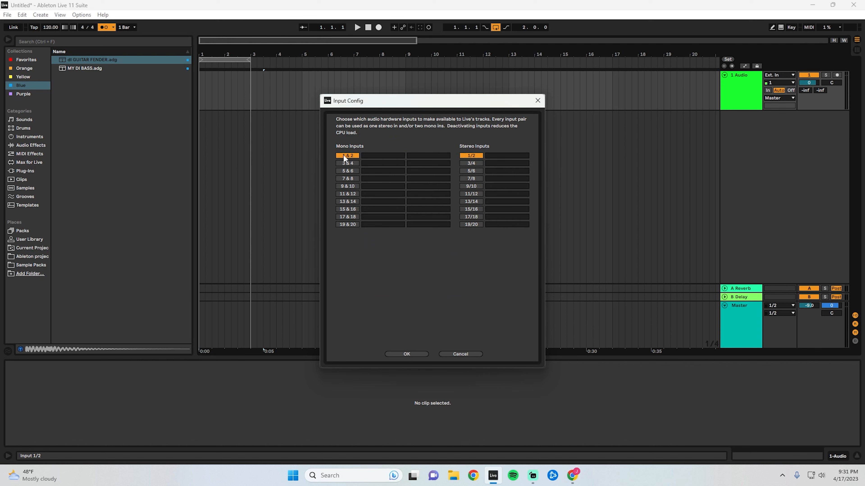
click(403, 353)
click(453, 158)
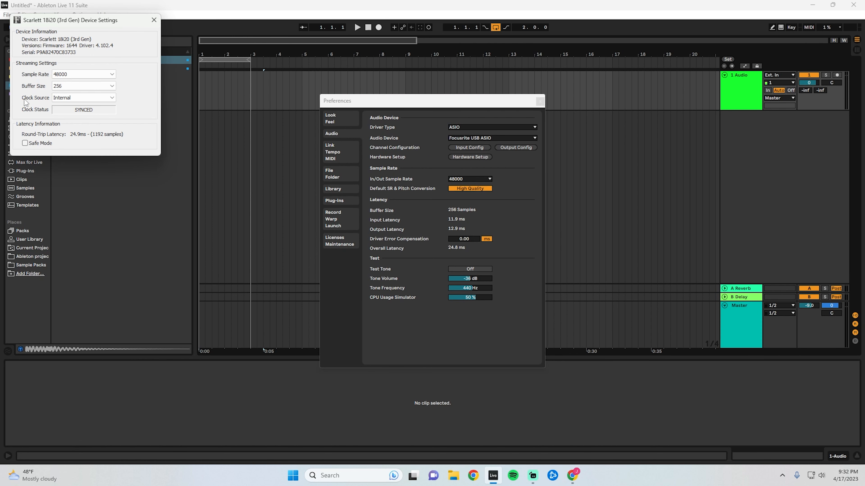
click(75, 87)
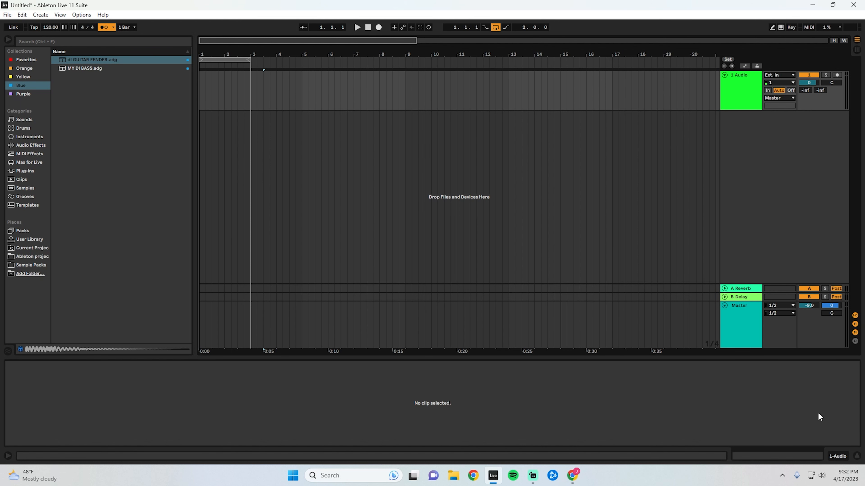
Display Session View and return to Arrangement View
key(Tab)
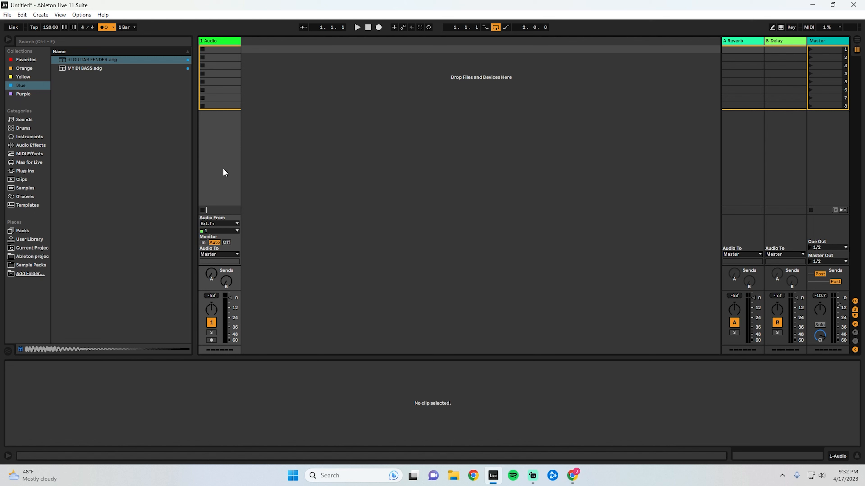
key(Tab)
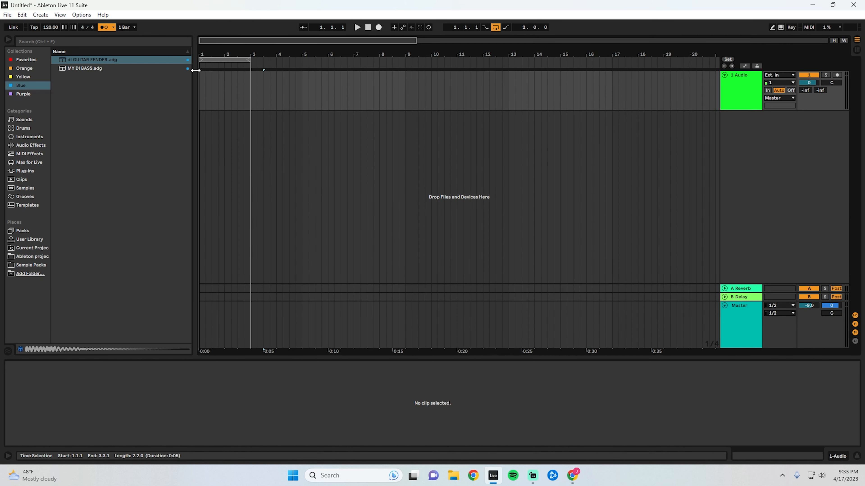
Extend the arrangement's loop brace from bar 1 to a length of 5 bars
drag(250, 61, 408, 63)
drag(308, 60, 319, 41)
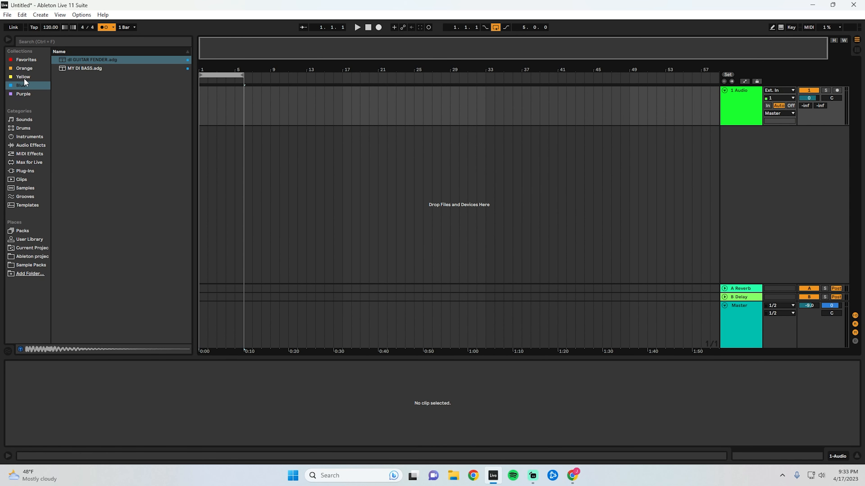
Show the Favorites collection in the browser and insert a MIDI track below the audio track
click(28, 60)
click(739, 100)
right_click(744, 163)
click(770, 174)
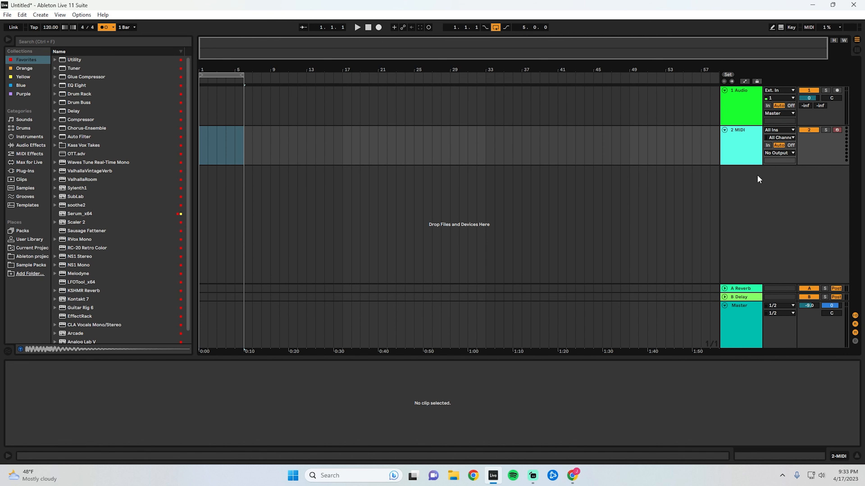
Load an empty Drum Rack onto the new MIDI track
click(23, 128)
click(77, 68)
drag(77, 70, 336, 147)
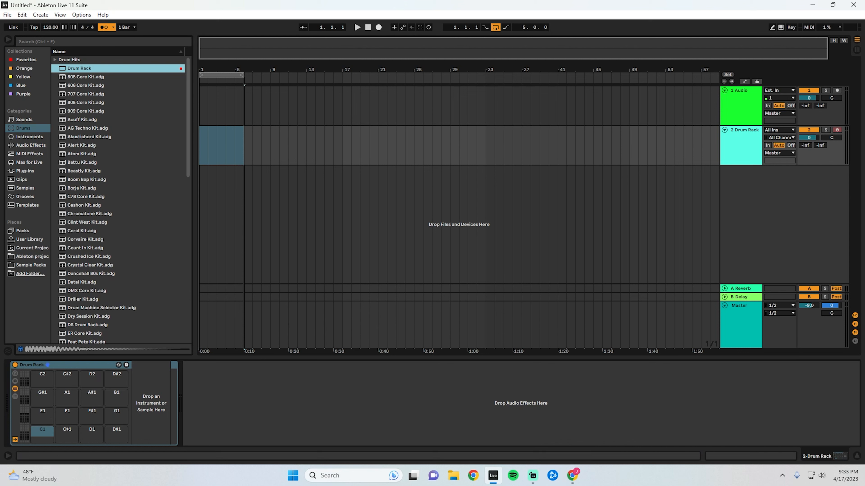
Audition kick samples from the Drum Hits and assign Kick 90s 1.wav to the Drum Rack's C1 pad
click(25, 129)
click(55, 60)
click(85, 180)
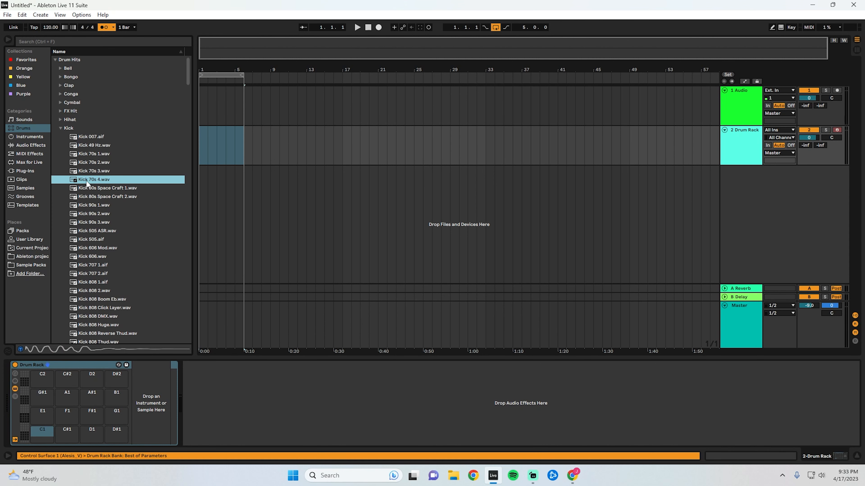
click(88, 205)
drag(91, 205, 43, 432)
Audition closed hi-hat samples and assign Hihat Closed 606.aif to the Drum Rack's G#1 pad
click(61, 119)
click(82, 168)
click(94, 179)
click(96, 189)
drag(97, 189, 42, 397)
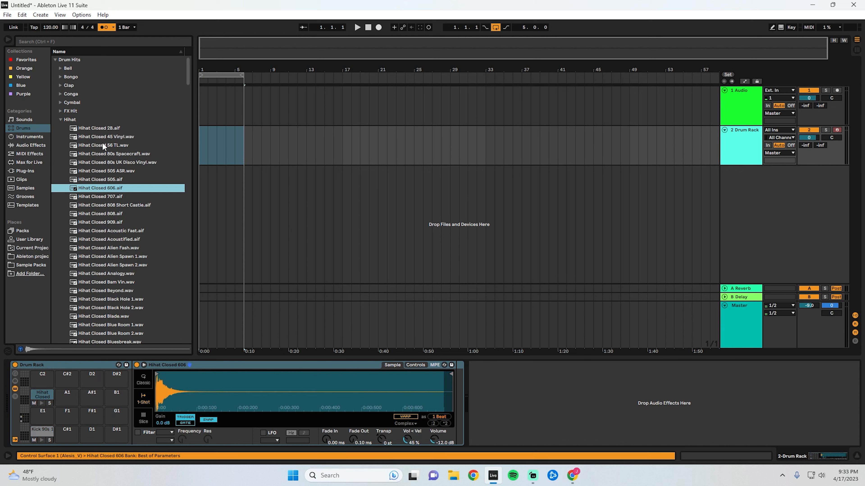
Audition snare samples and assign Snare 70s Vinyl.wav to the Drum Rack's E1 pad
click(61, 119)
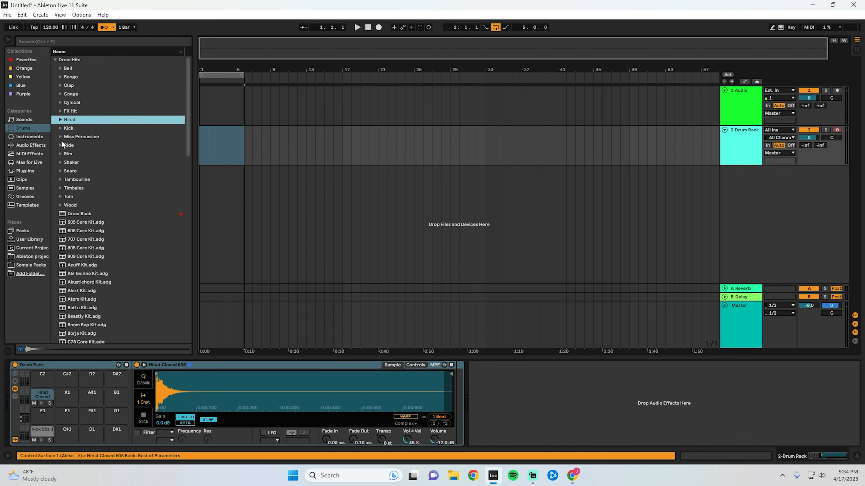
click(60, 171)
click(89, 249)
click(92, 265)
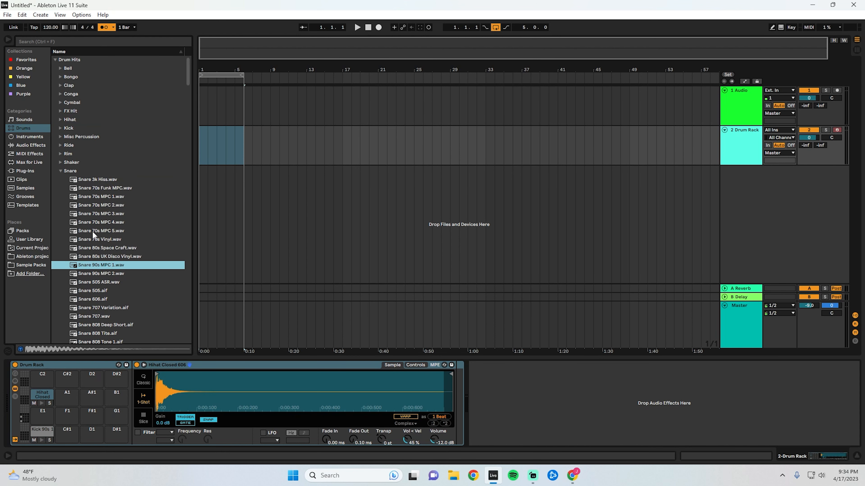
click(94, 223)
click(95, 239)
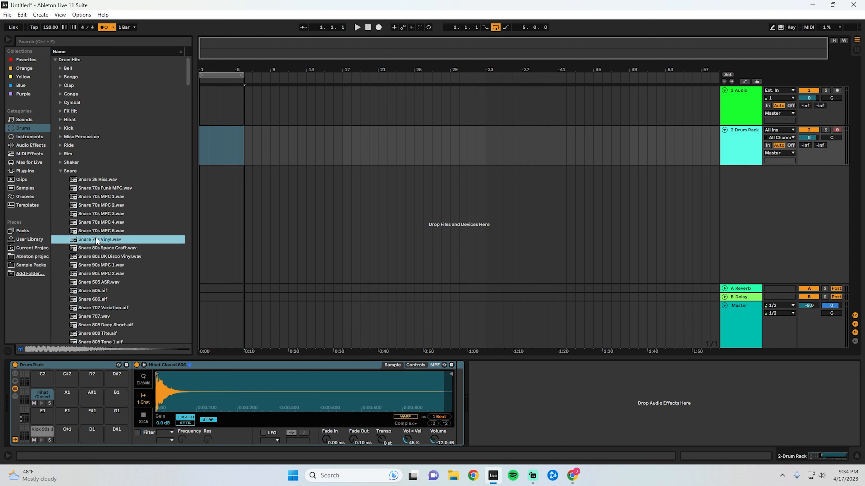
drag(68, 323, 44, 420)
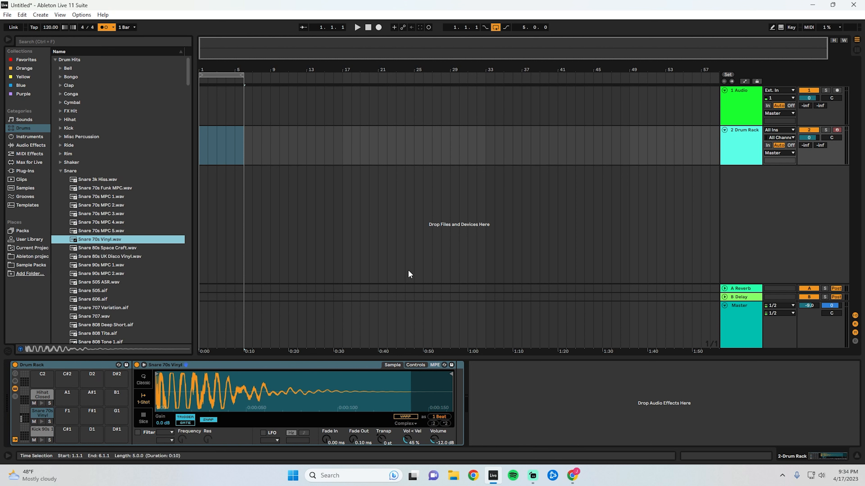
Record a kick, snare and hi-hat pattern on the armed Drum Rack track, starting from bar 1
click(200, 142)
click(837, 130)
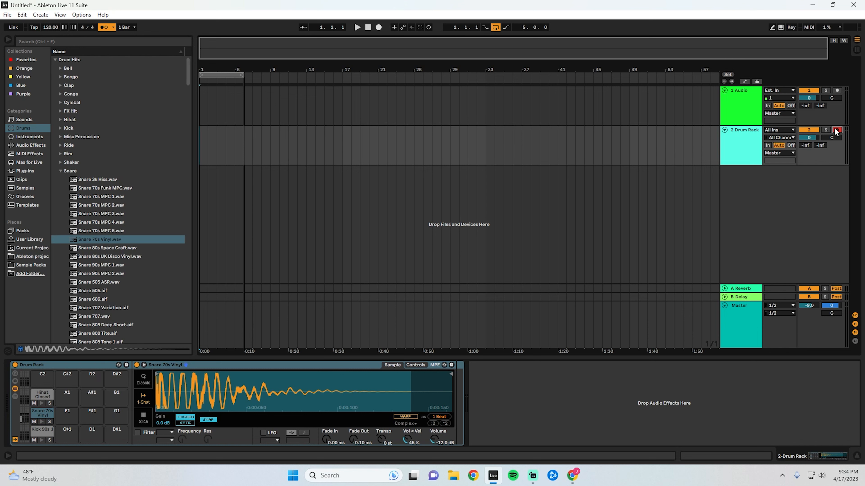
click(790, 145)
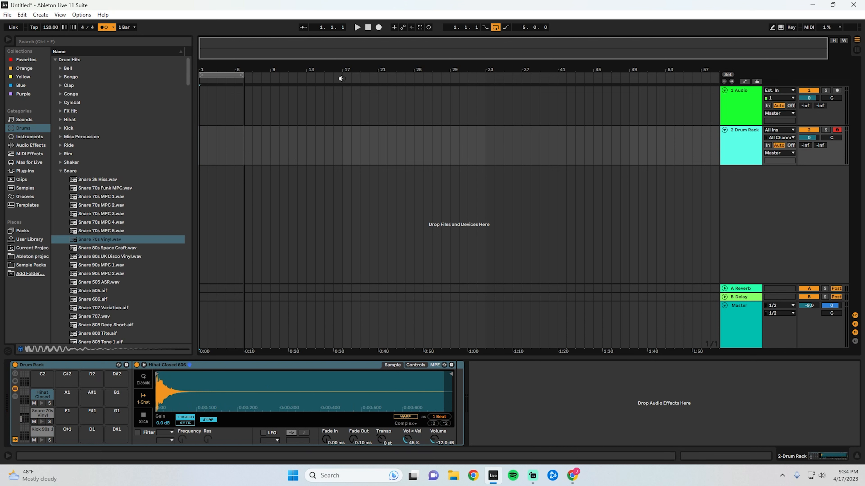
key(F9)
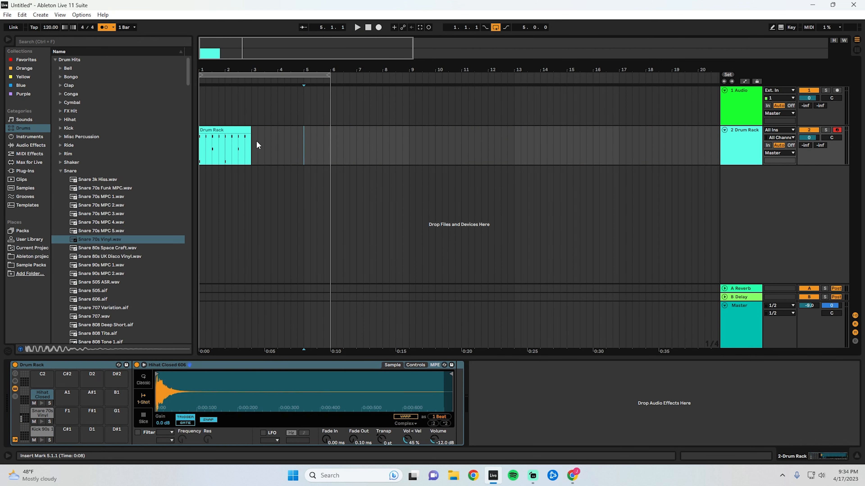
Enable looping for the recorded Drum Rack clip and extend the clip to bar 9
drag(254, 145, 201, 146)
drag(253, 144, 142, 149)
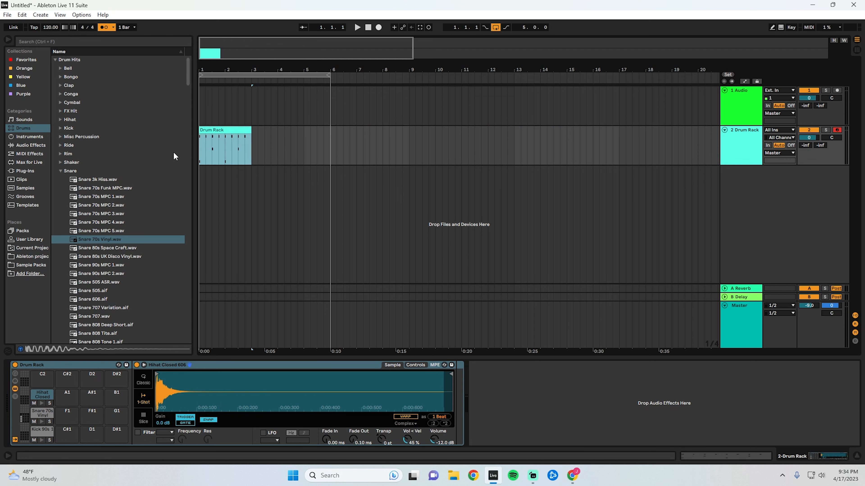
click(229, 131)
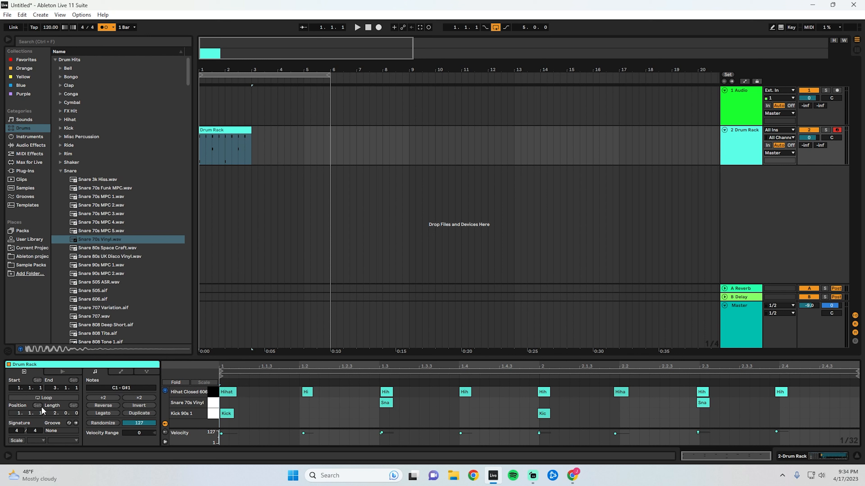
click(40, 398)
drag(251, 134, 409, 134)
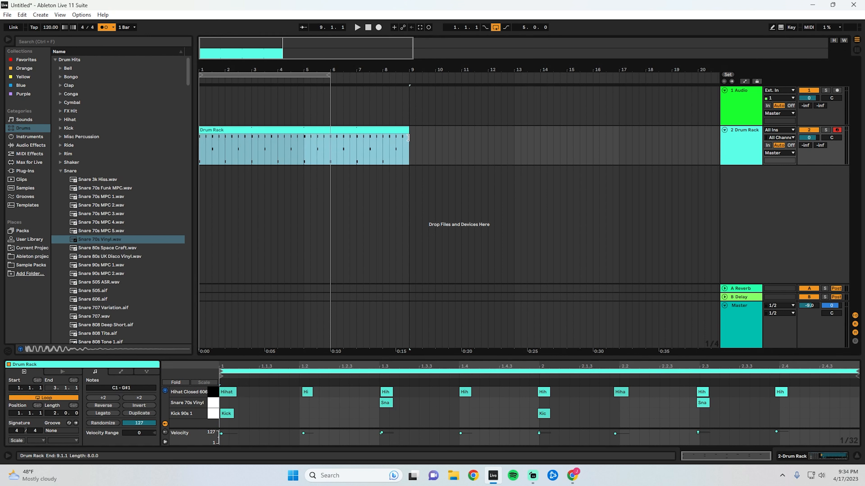
Try moving the beat 1.2 hi-hat note to 1.2.3 with a velocity of 22, and return it to its original position and level
drag(325, 358, 336, 275)
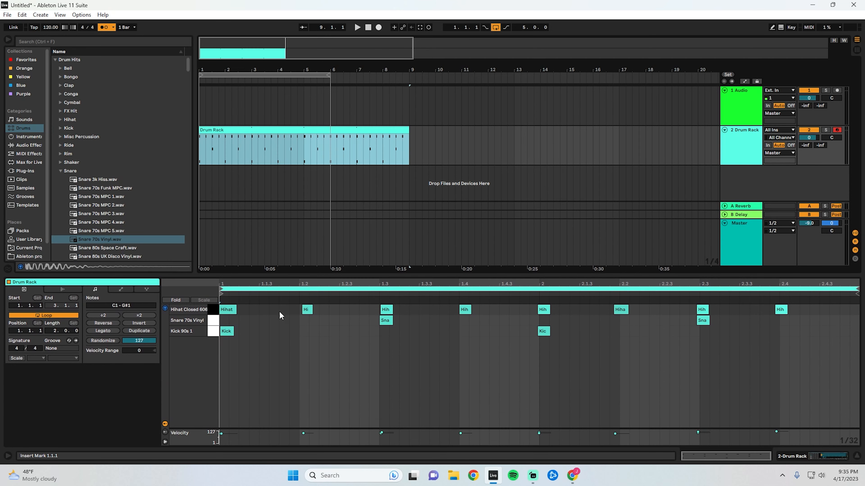
drag(308, 313, 355, 313)
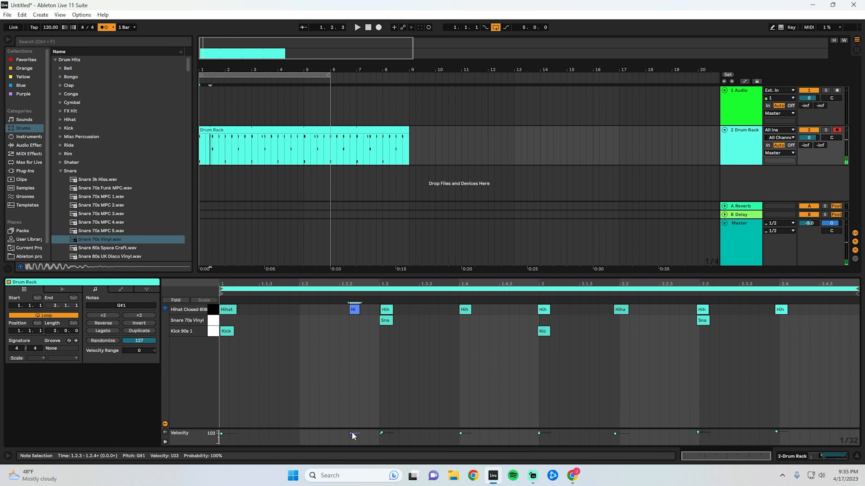
drag(355, 437, 355, 446)
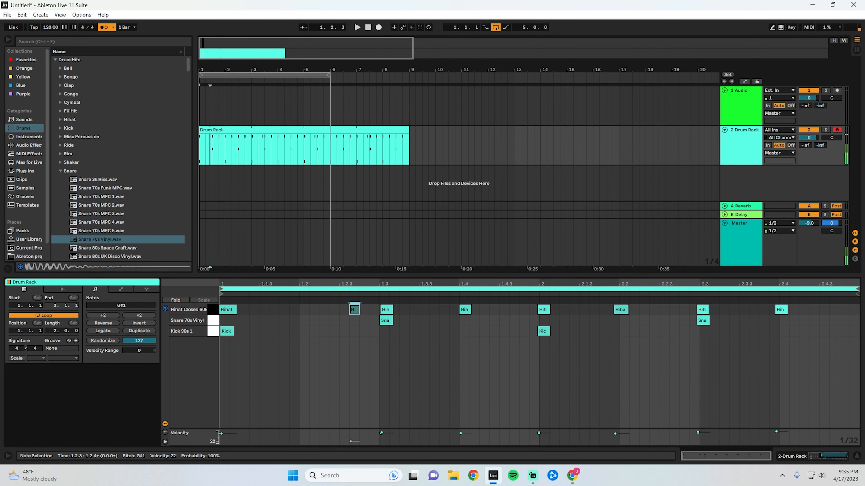
drag(218, 441, 218, 432)
mouse_move(354, 311)
mouse_down()
mouse_move(354, 323)
mouse_move(308, 312)
mouse_up()
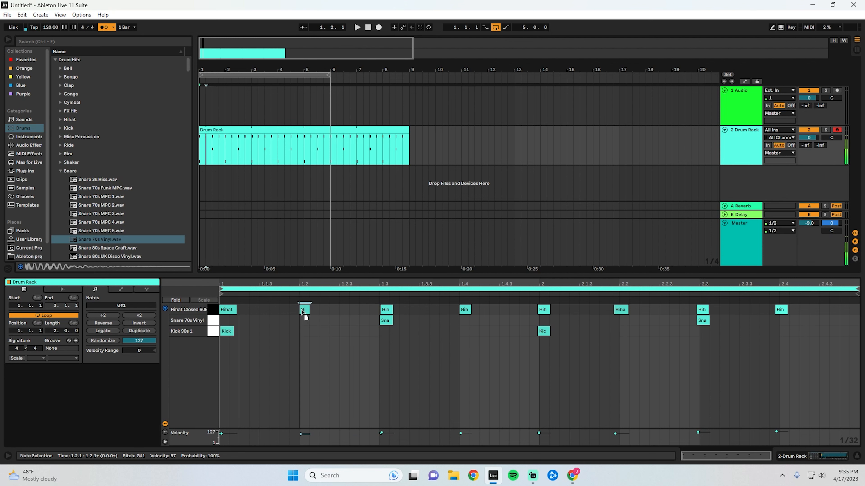
Quantize the start of all notes in the drum clip to 1/16 at 100%, and play back the result
drag(794, 378, 218, 297)
right_click(379, 319)
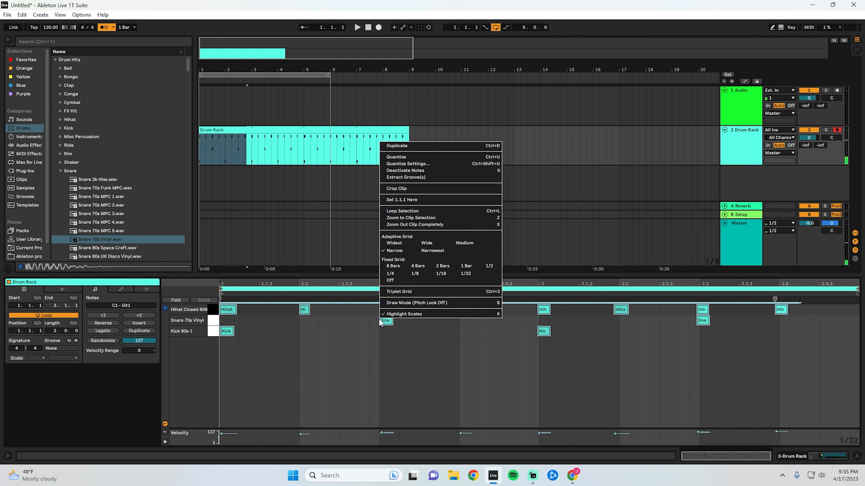
click(385, 164)
click(456, 220)
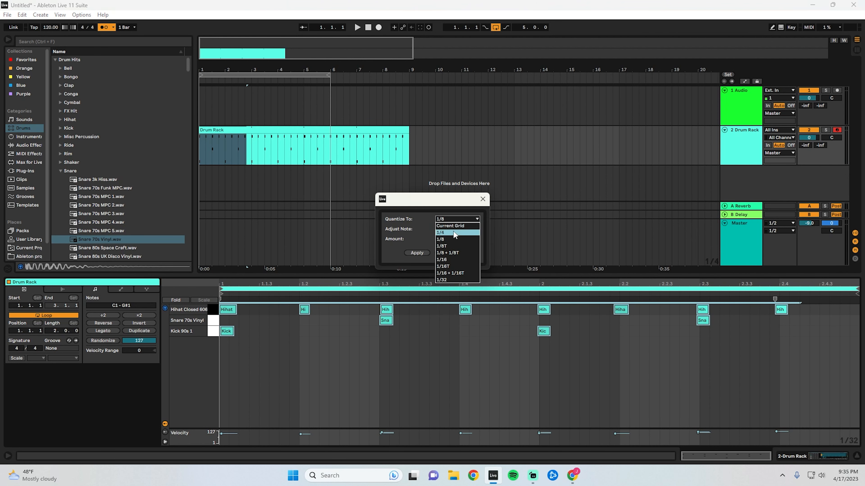
click(453, 260)
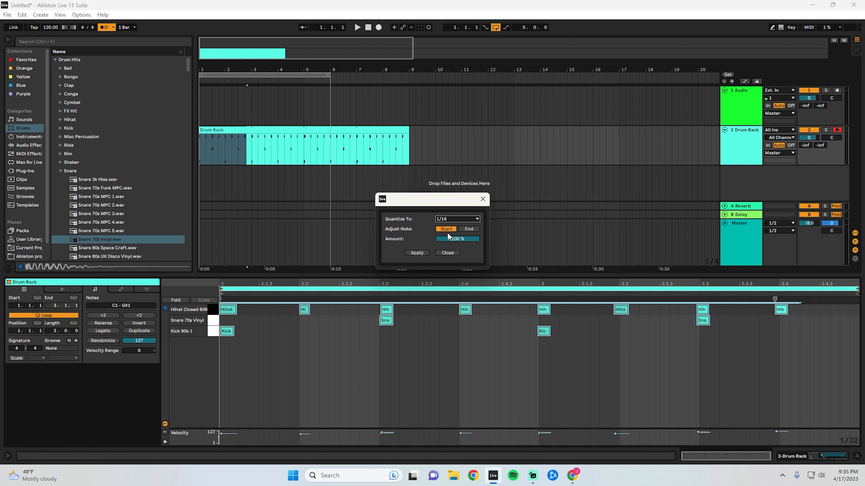
click(417, 253)
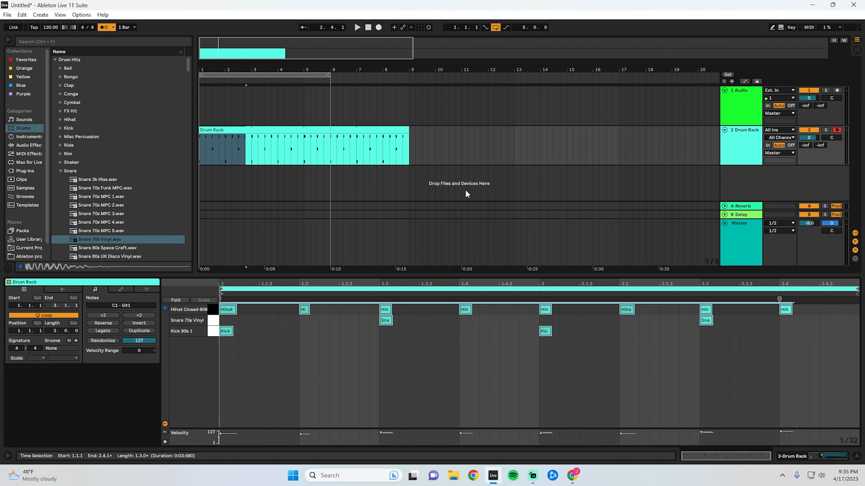
key(space)
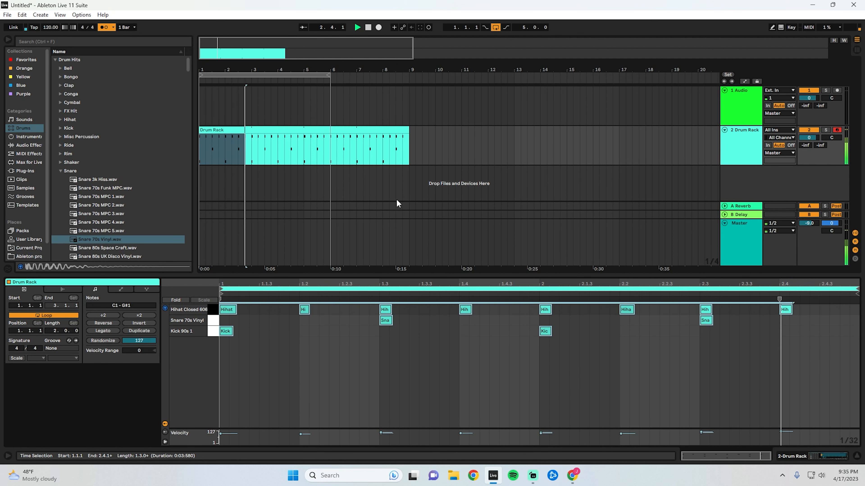
Insert an audio track below the Drum Rack track and arm it for recording
right_click(740, 181)
click(760, 188)
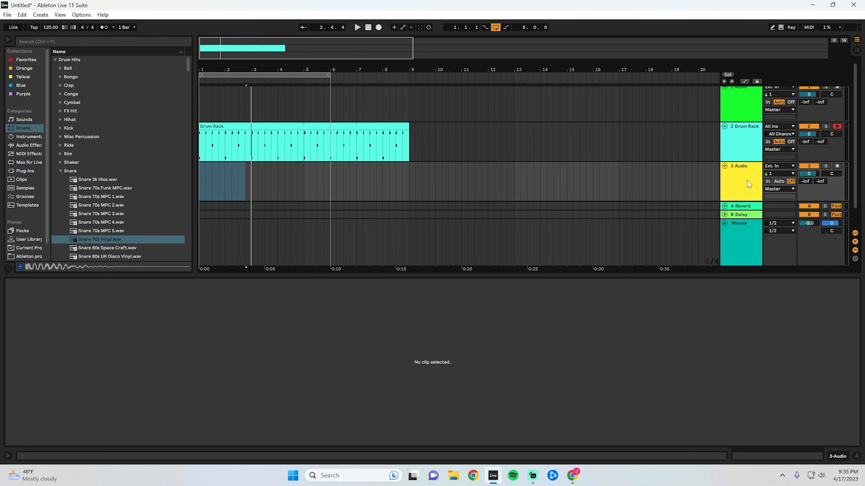
scroll(747, 181, down, 1)
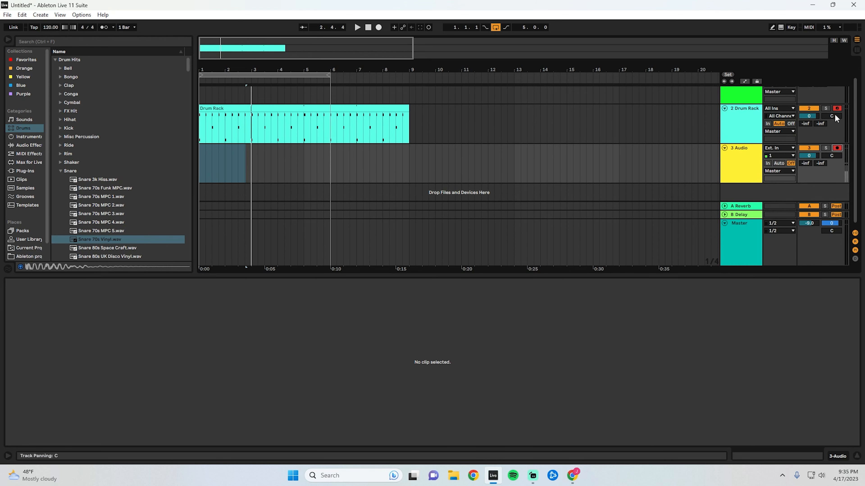
Arm only the 3 Audio track for recording and set its external input channel to 2
click(837, 148)
click(780, 155)
click(770, 176)
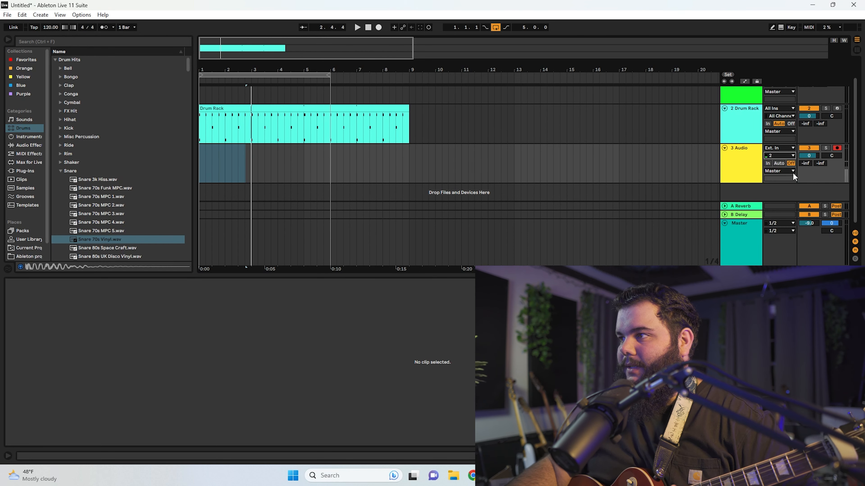
Set the 3 Audio track's monitoring to Auto and record a guitar take from bar 1 to bar 5
click(201, 167)
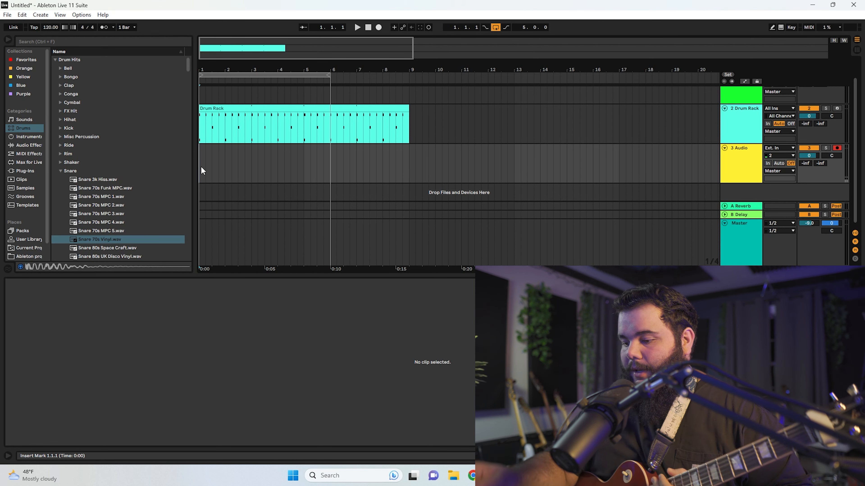
click(779, 163)
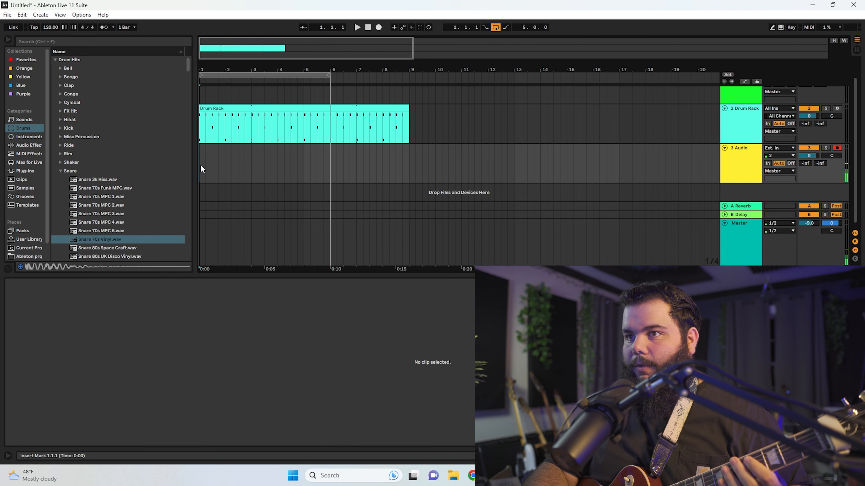
key(F9)
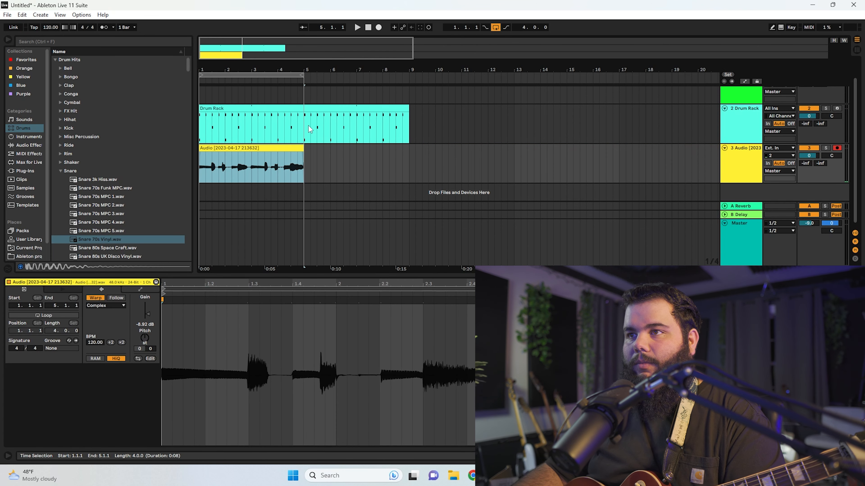
Delete the portion of the Drum Rack clip from bar 5 to bar 9
click(308, 126)
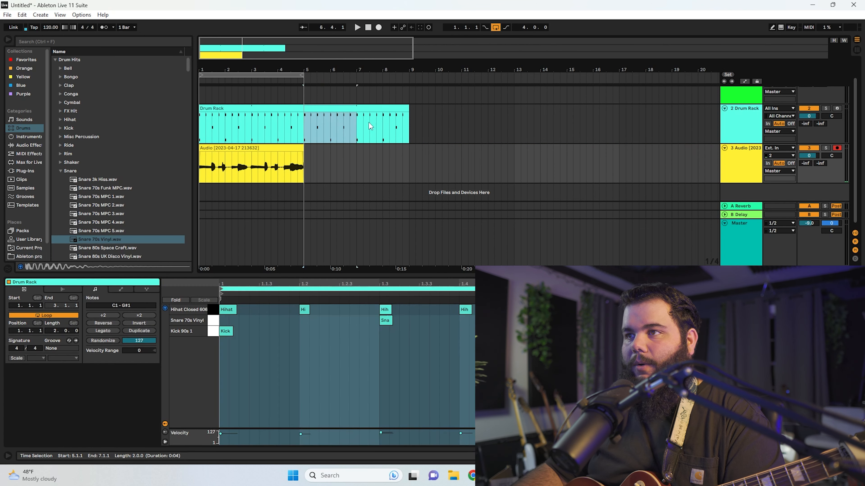
shift+click(407, 120)
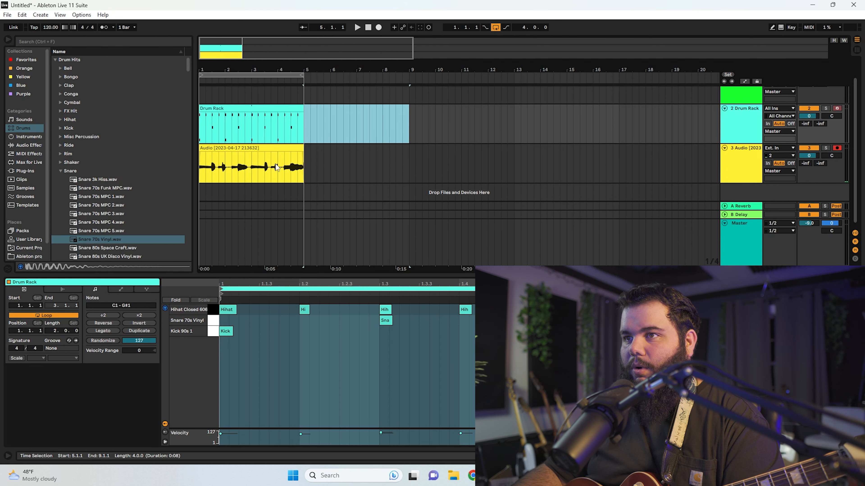
Duplicate the drum and guitar clips together three times to fill up to bar 17, and extend the loop range to bar 17
click(266, 125)
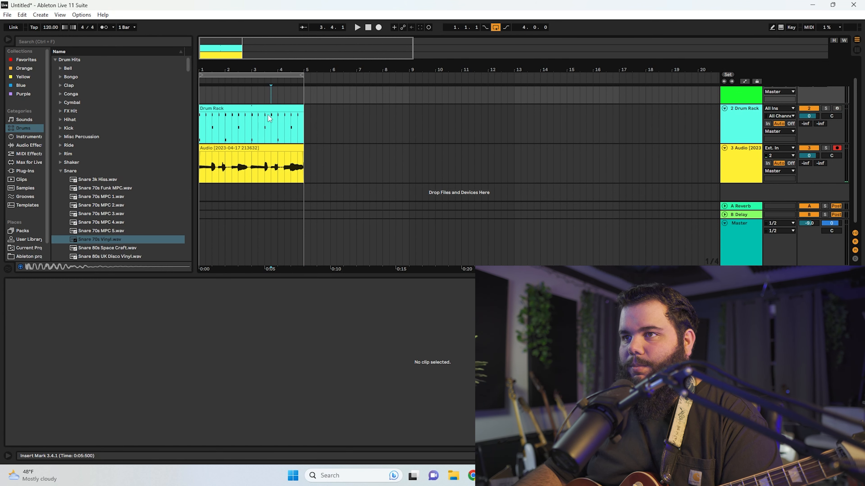
shift+click(260, 151)
key(ctrl+d)
key(ctrl+d)
key(ctrl+d)
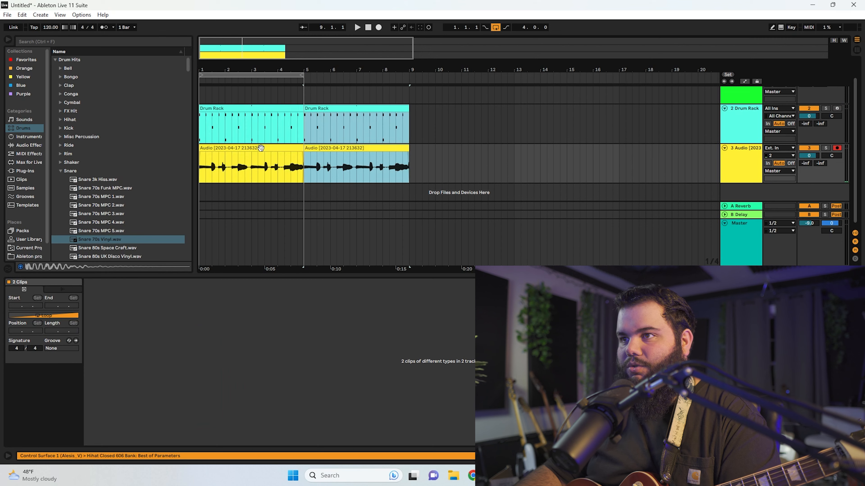
drag(304, 84, 443, 74)
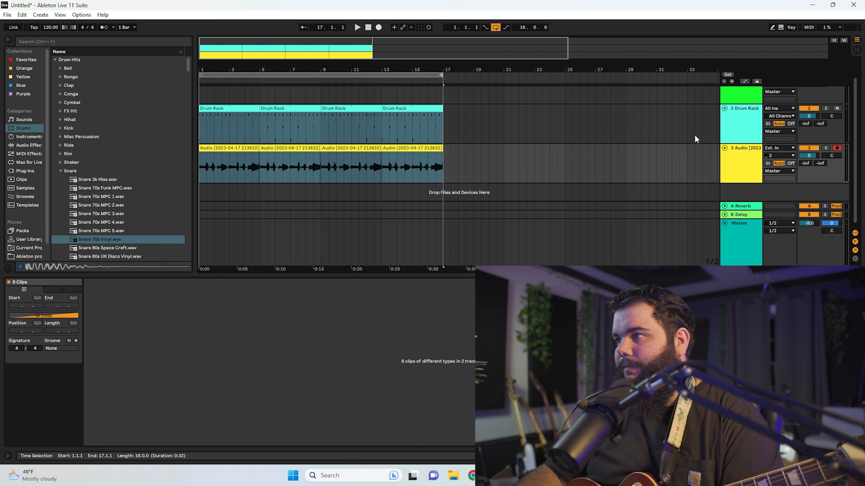
Play the arrangement from the start while trying out the 3 Audio track's volume, panning and first send, resetting each control
click(204, 172)
key(space)
drag(808, 155, 809, 186)
double_click(808, 156)
mouse_move(831, 155)
mouse_down()
mouse_move(831, 165)
mouse_move(830, 146)
mouse_up()
double_click(831, 156)
click(805, 163)
drag(804, 163, 804, 136)
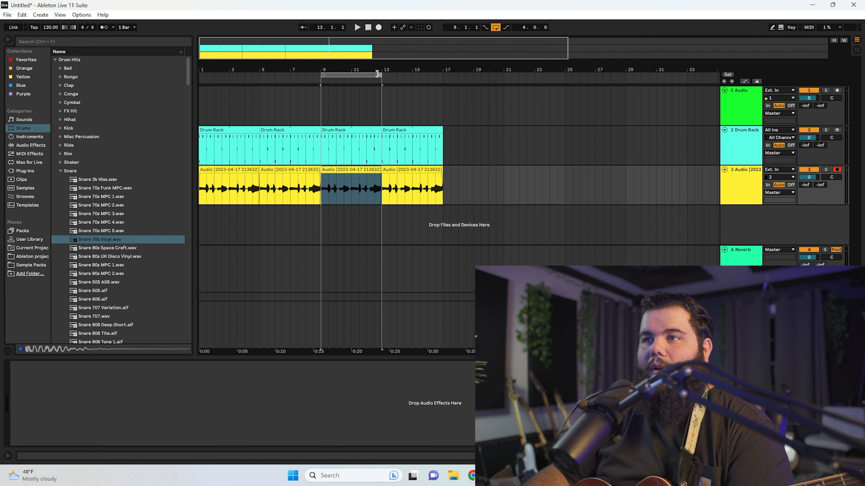
Enable punch-in and punch-out for the range from bar 9 to bar 13, marking out time ranges around it on the 1 Audio track
click(484, 28)
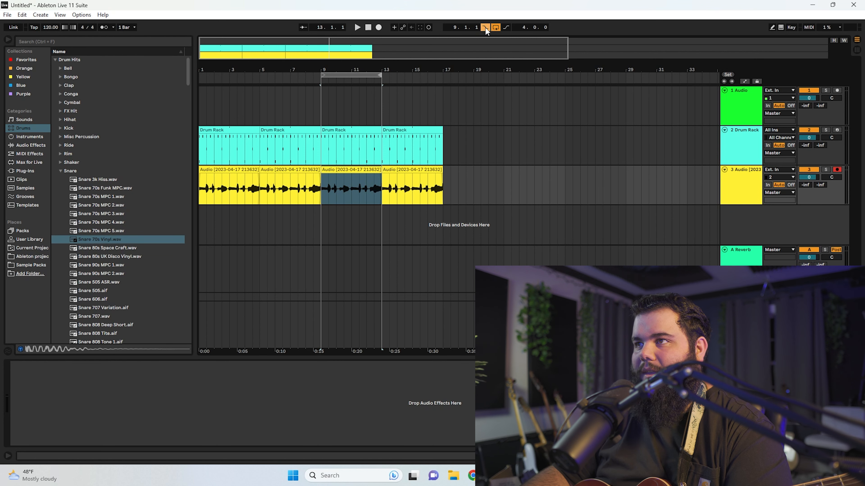
click(271, 110)
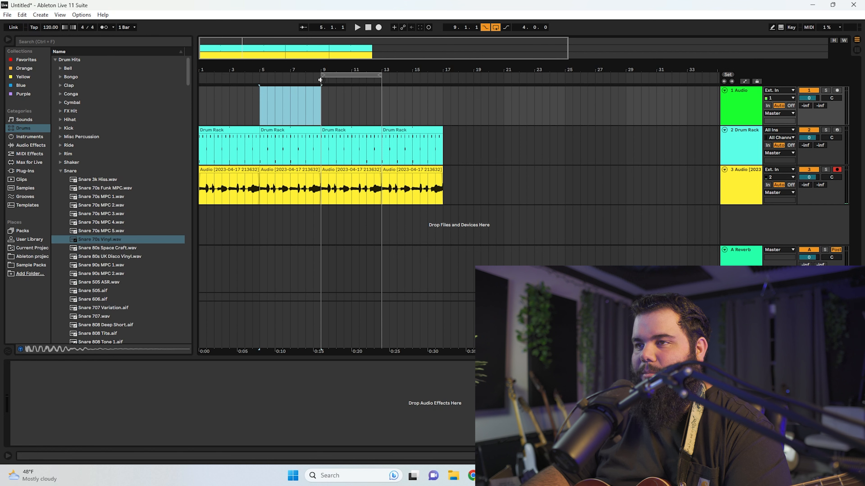
click(322, 106)
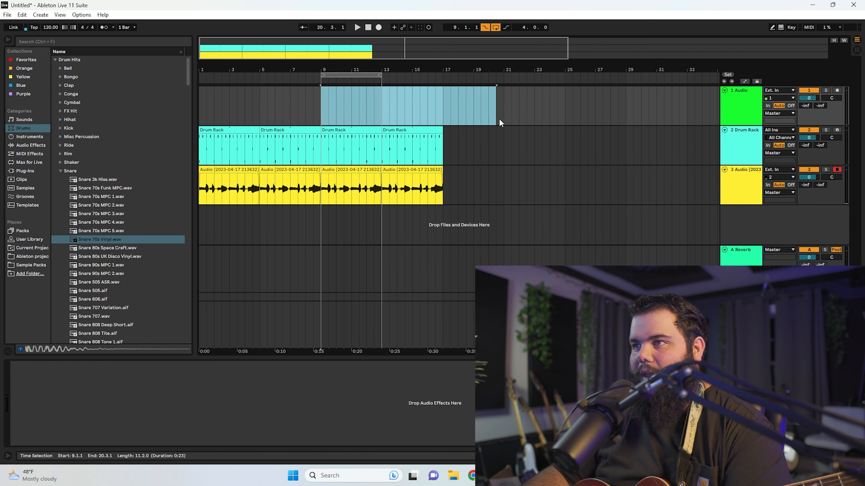
drag(498, 123, 567, 125)
click(314, 110)
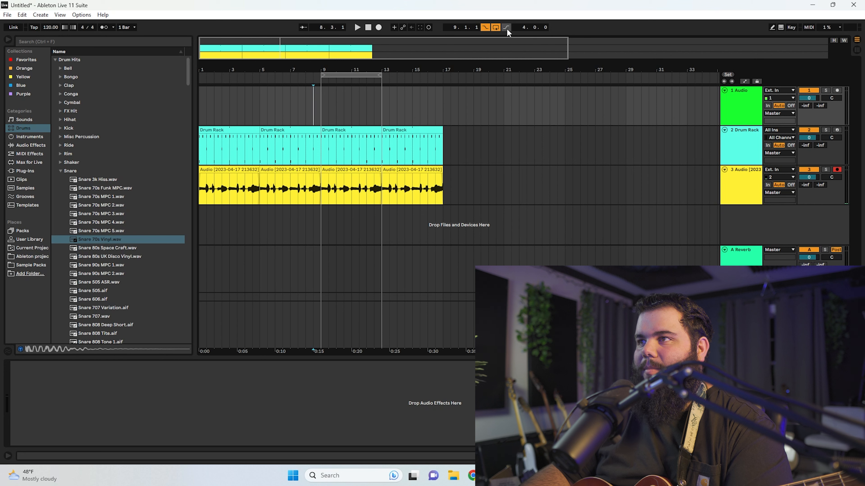
drag(218, 106, 380, 108)
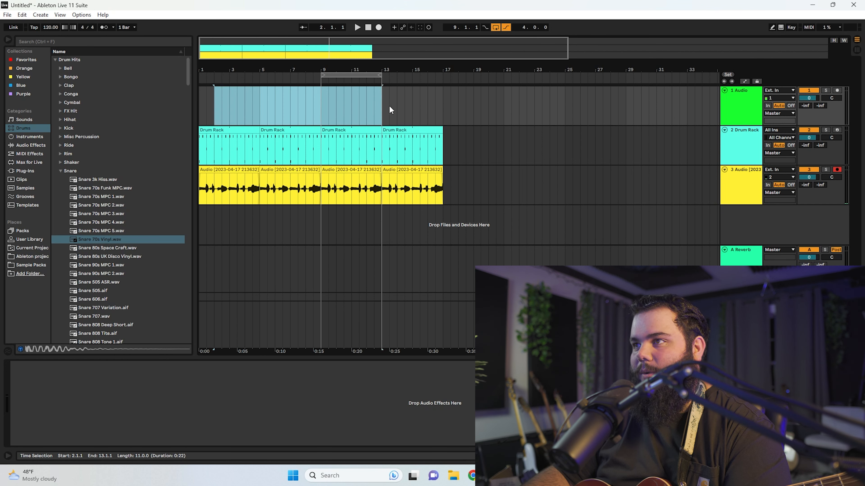
click(248, 110)
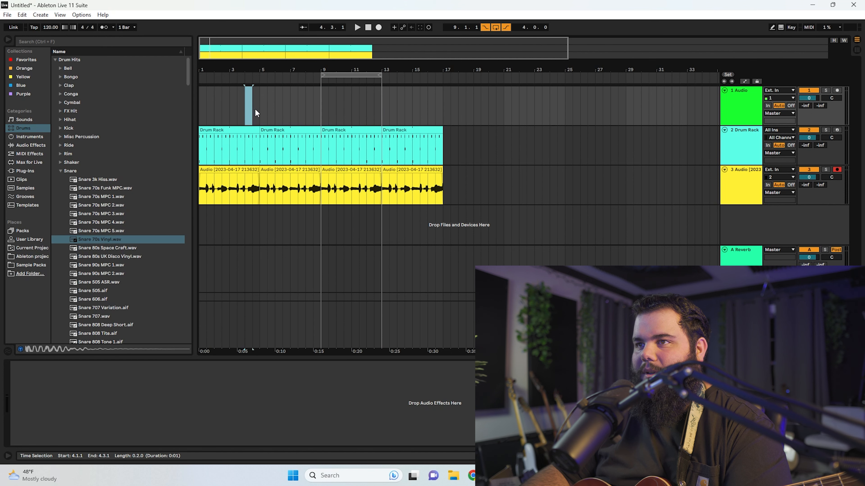
drag(321, 114, 458, 116)
Start recording from bar 5 to punch in a new guitar take over bars 9 to 13, and extend the take's start to bar 9
click(258, 191)
key(F9)
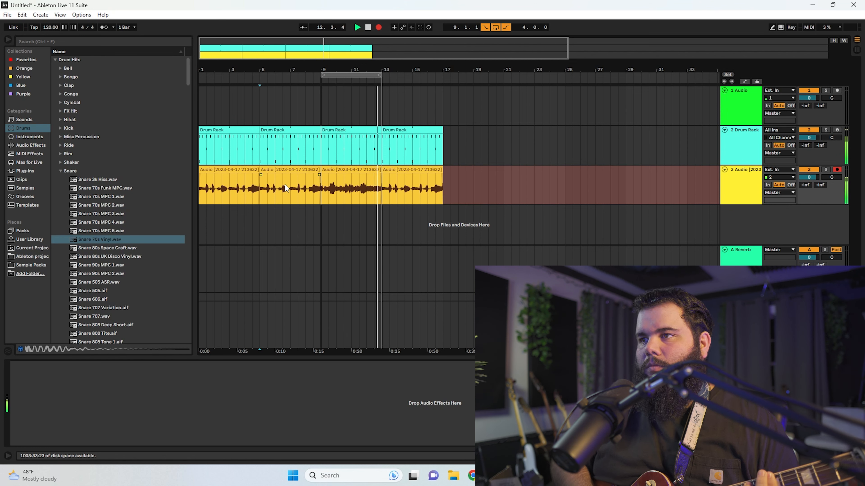
key(F9)
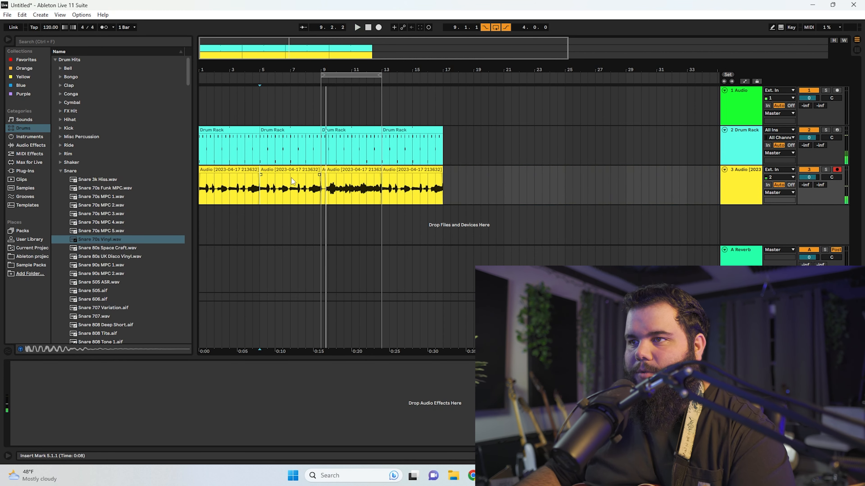
drag(326, 170, 321, 169)
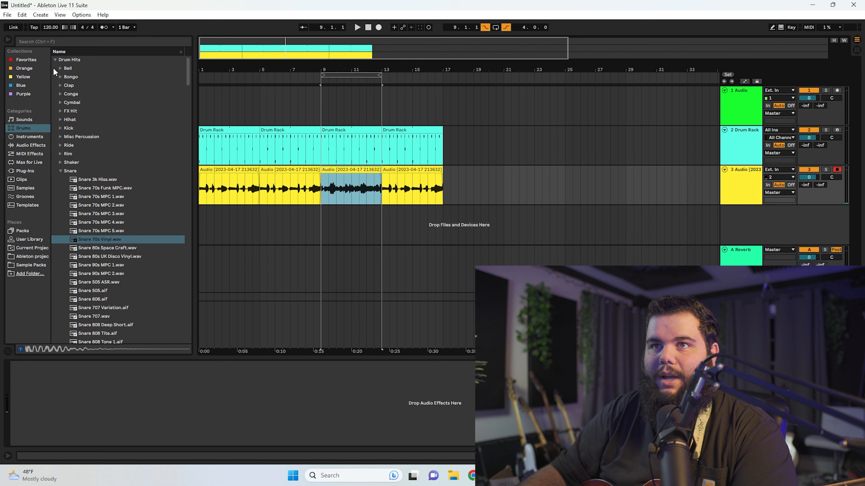
Export the Master track's audio as a normalized 48000 Hz WAV, proceeding through the dialog for saving the audio file
click(8, 15)
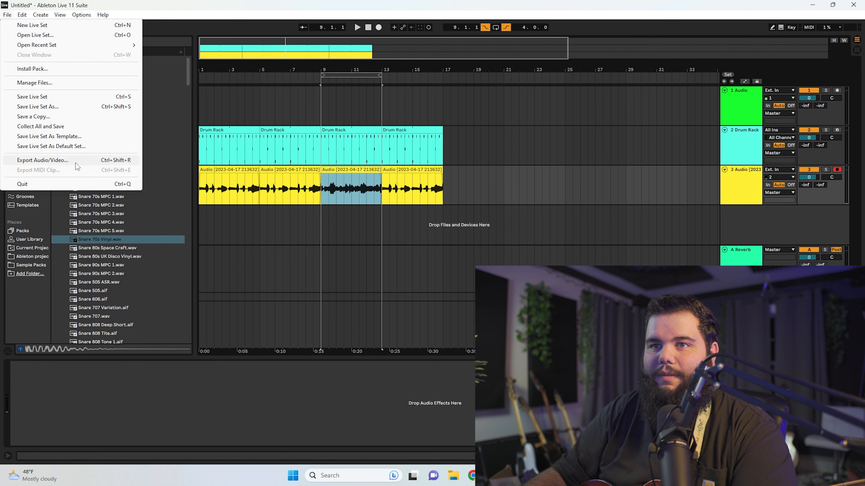
click(67, 160)
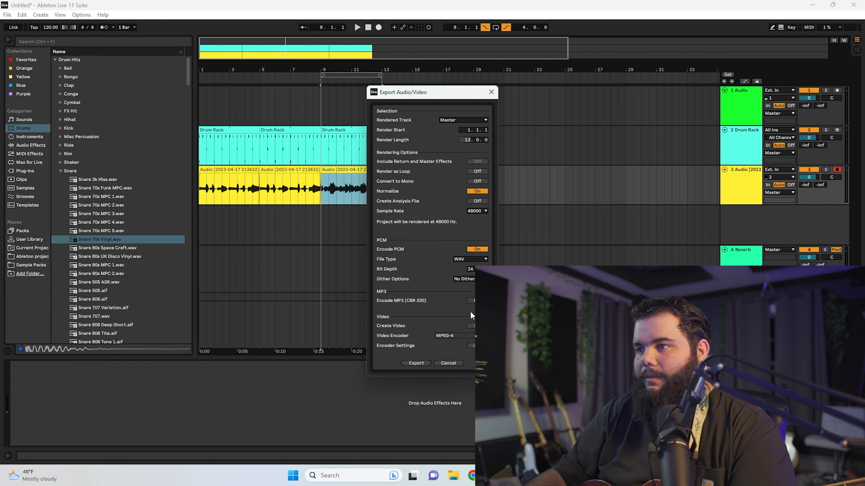
click(411, 364)
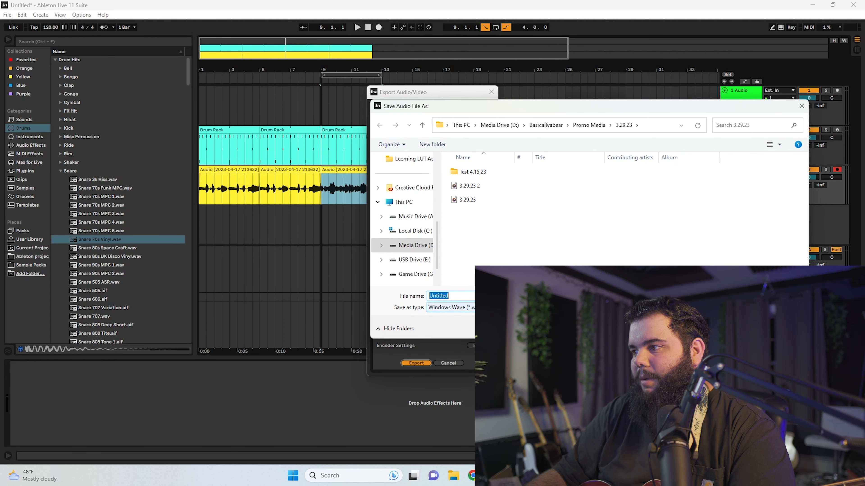
click(780, 329)
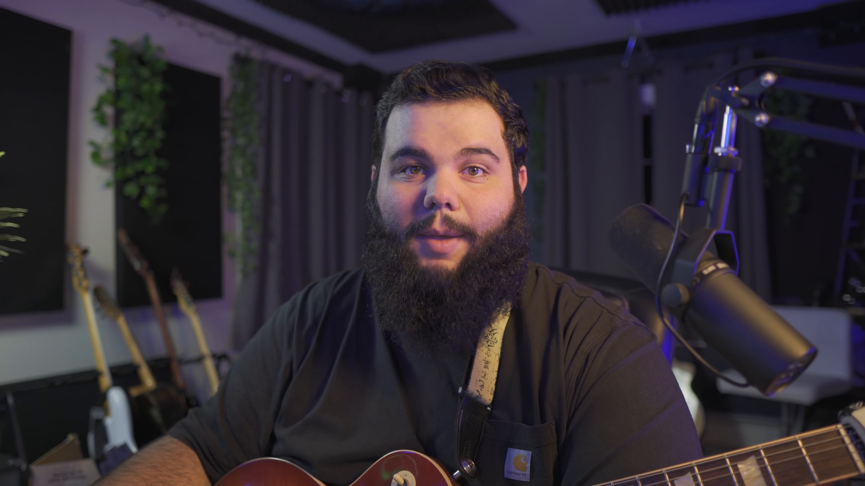